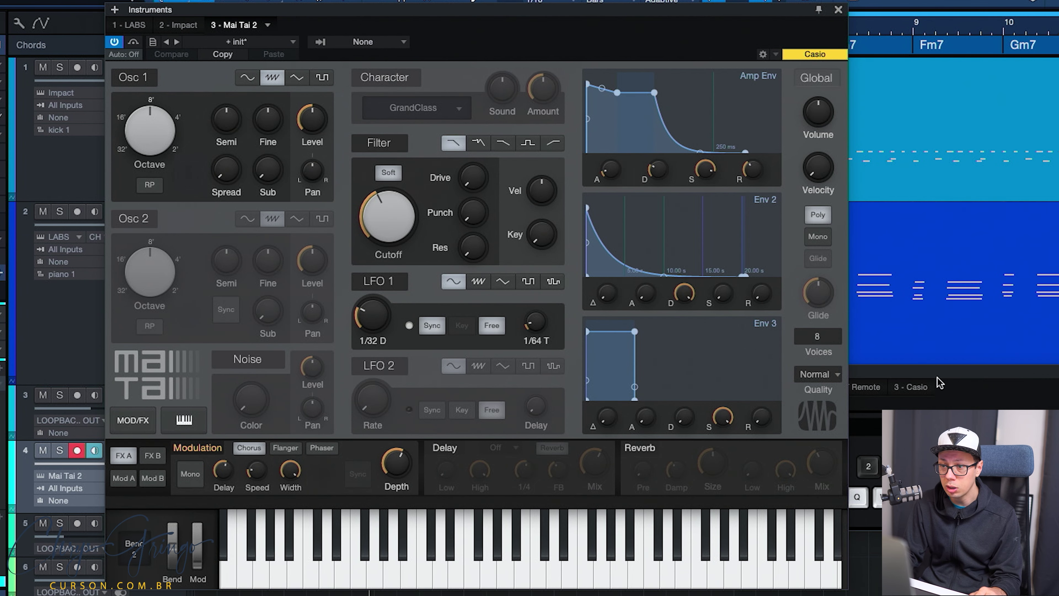
Set the Mai Tai synth's filter cutoff to about 267 Hz
drag(388, 197, 397, 228)
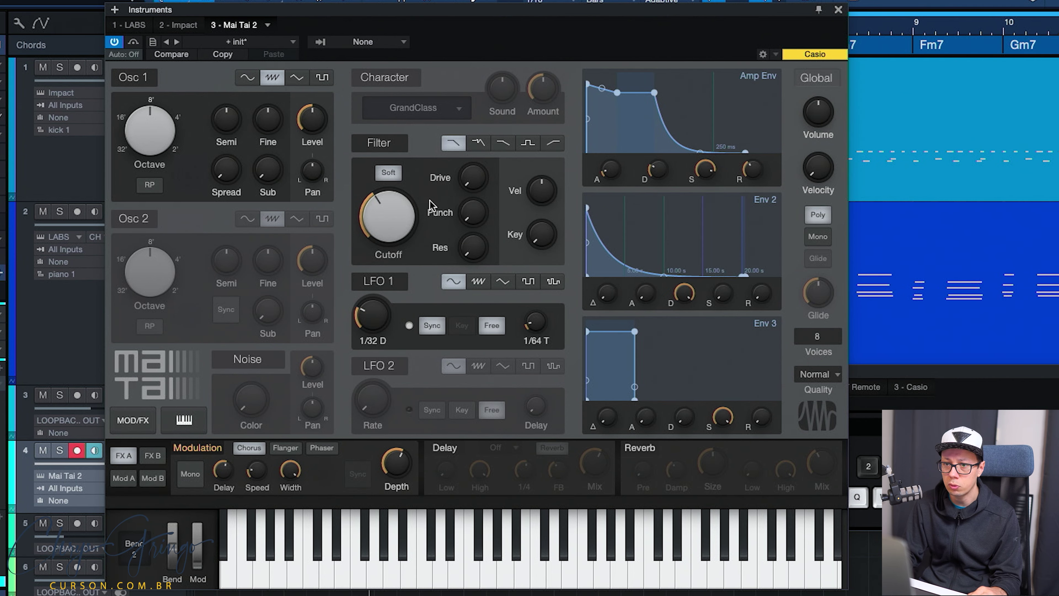
click(237, 448)
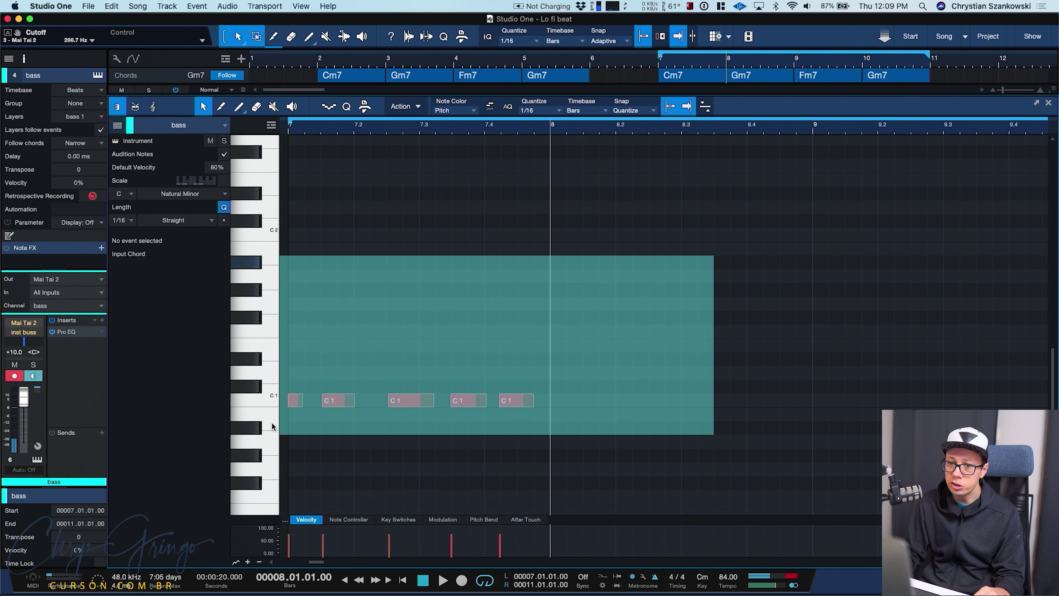
Reduce the bass event at bar 7 to its one-bar C 1 pattern and duplicate it three times to fill the four-bar section
drag(272, 426, 273, 426)
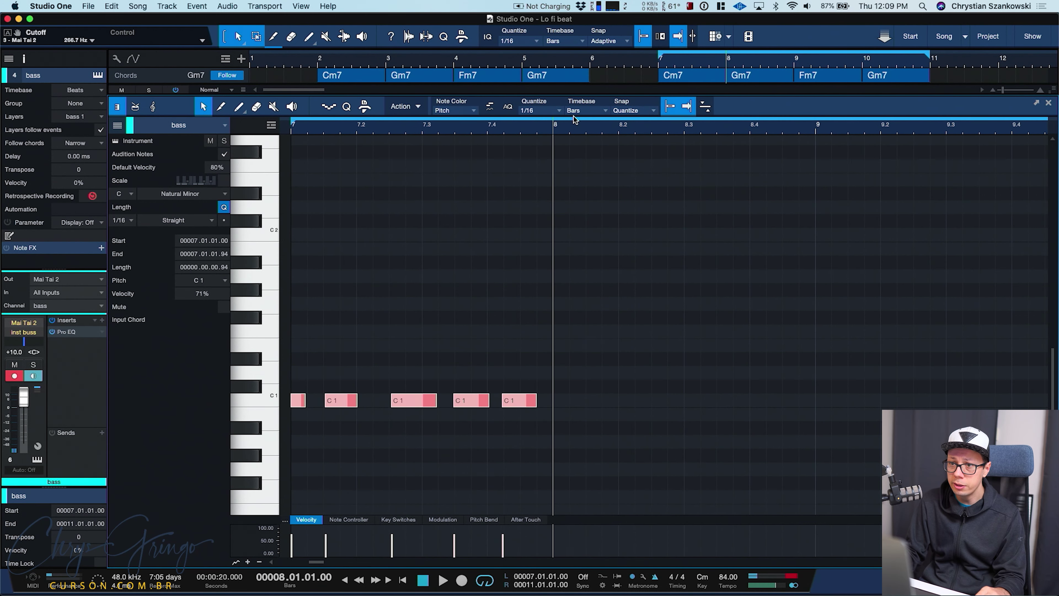
key(d)
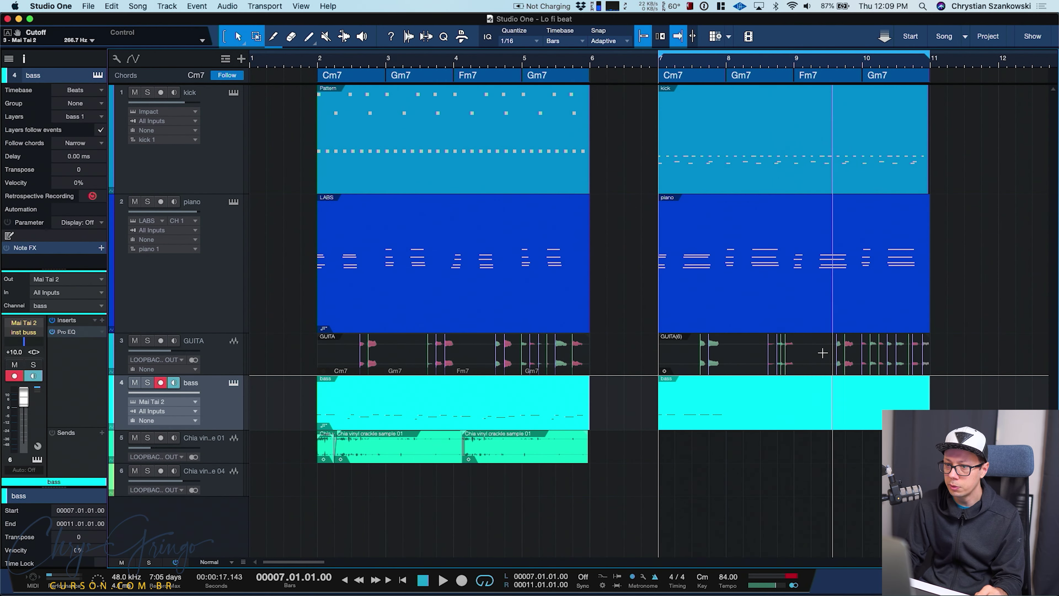
key(Delete)
click(715, 410)
key(d)
key(d)
key(d)
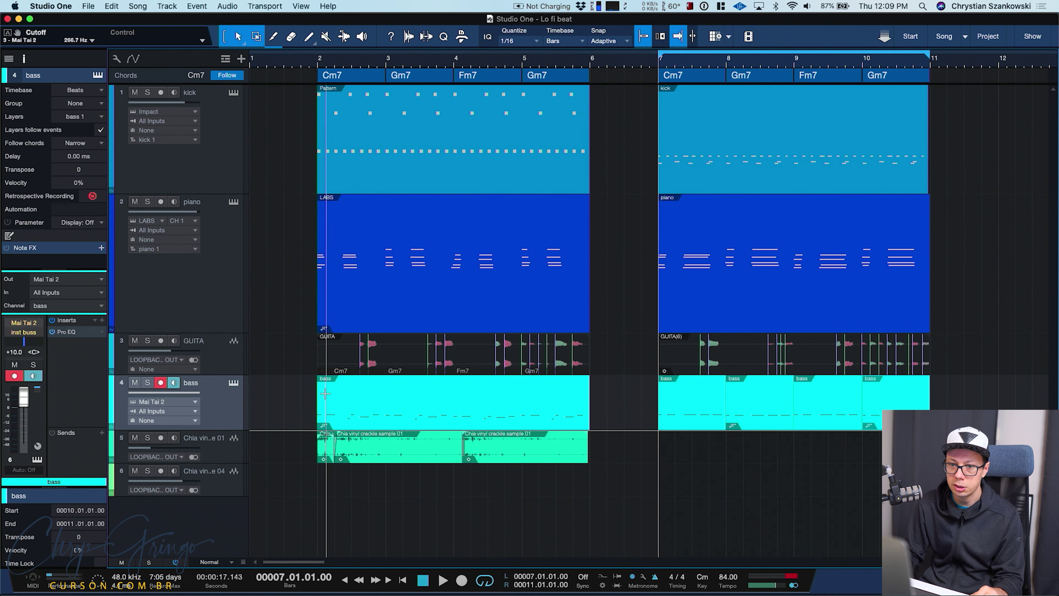
Set the bass track's Follow chords mode to Bass and play back the section from bar 7
click(76, 142)
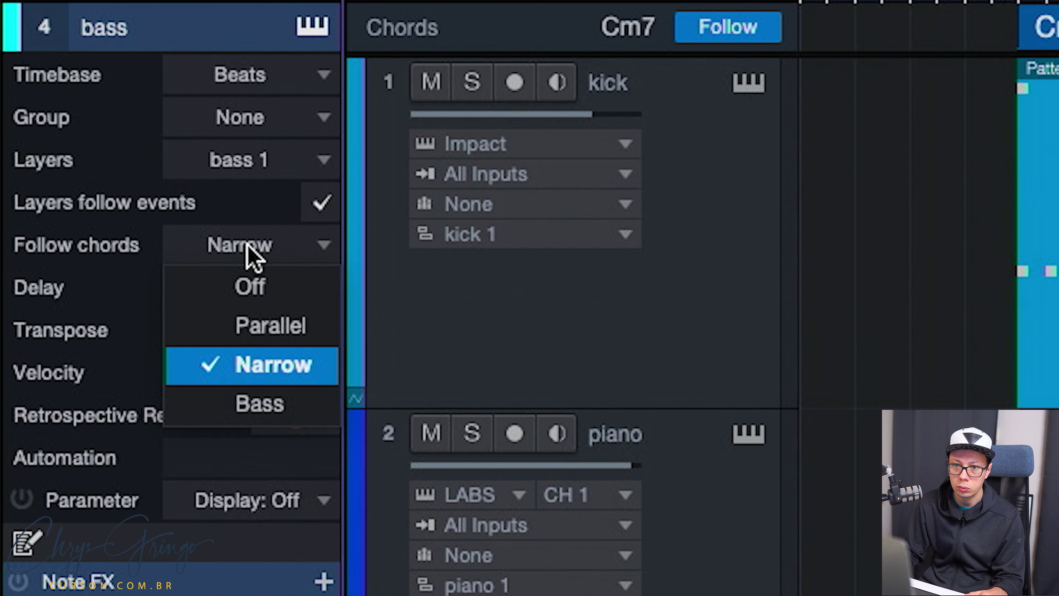
click(269, 415)
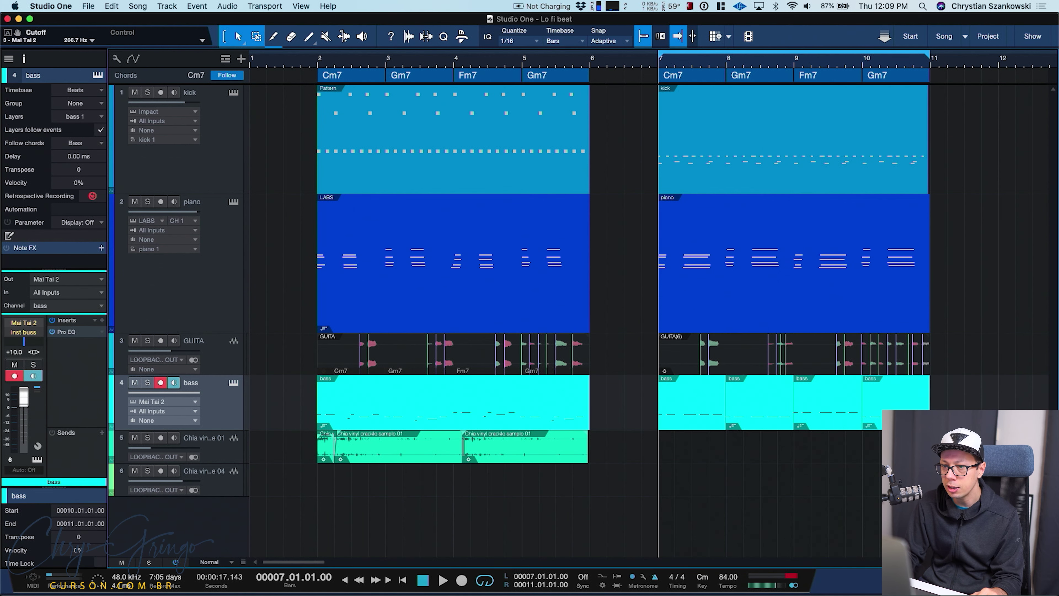
click(669, 410)
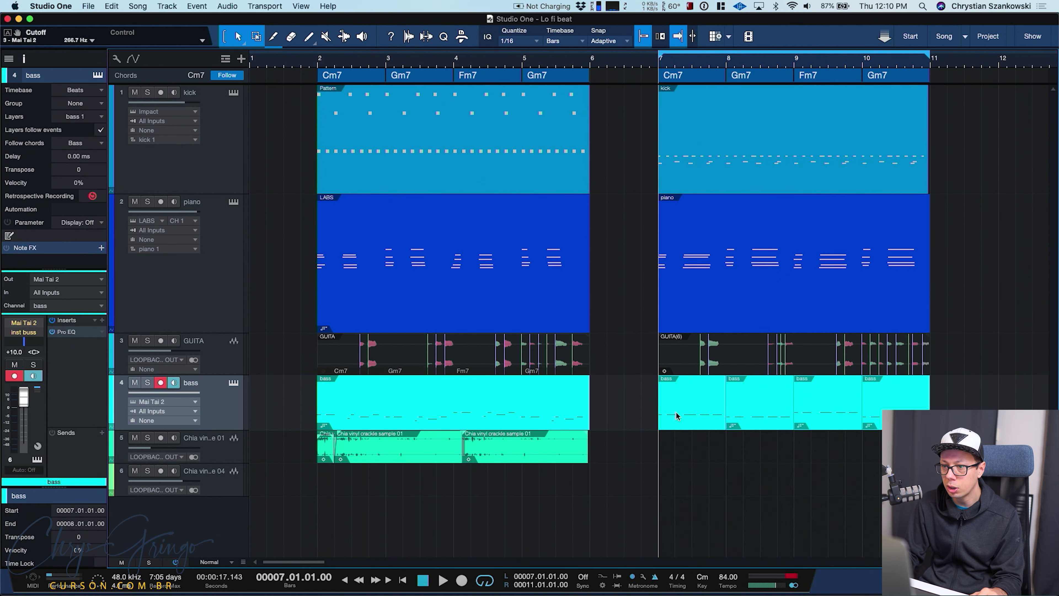
key(space)
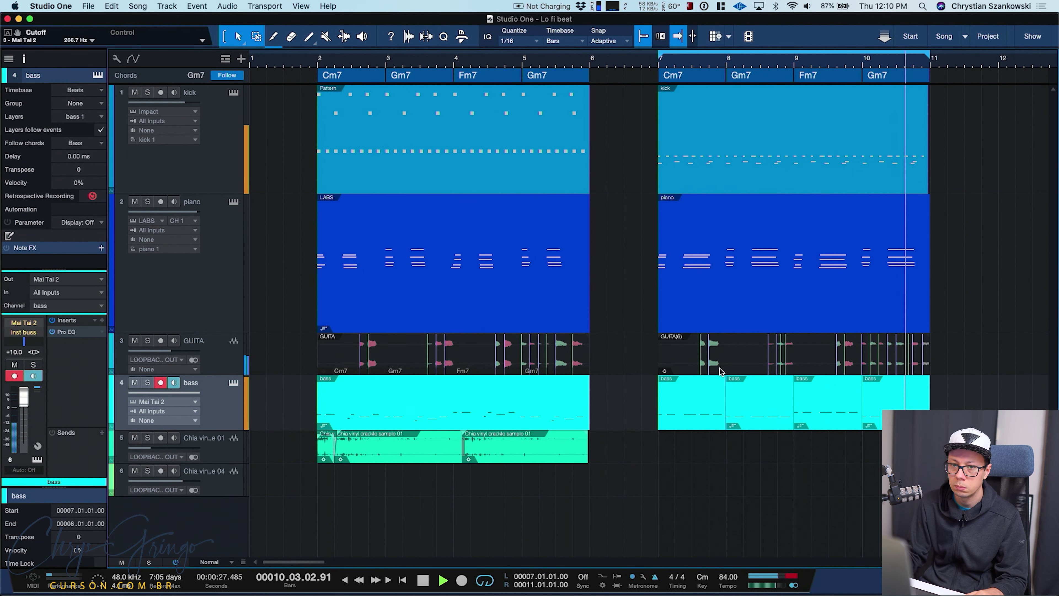
key(space)
Merge the four one-bar bass events from bar 7 into a single event and open it in the note editor
drag(961, 394, 656, 402)
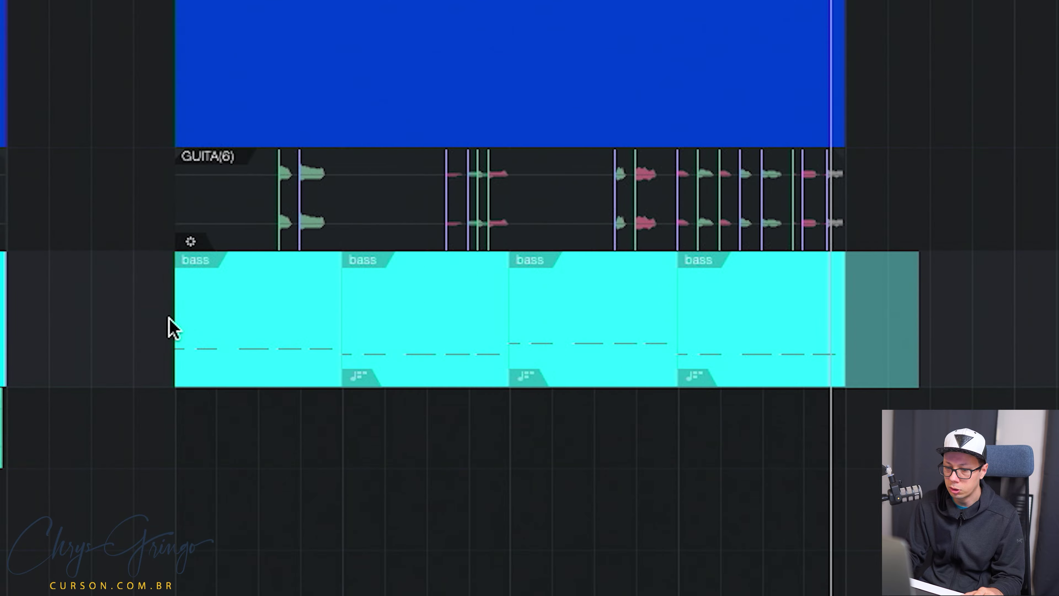
key(g)
double_click(269, 362)
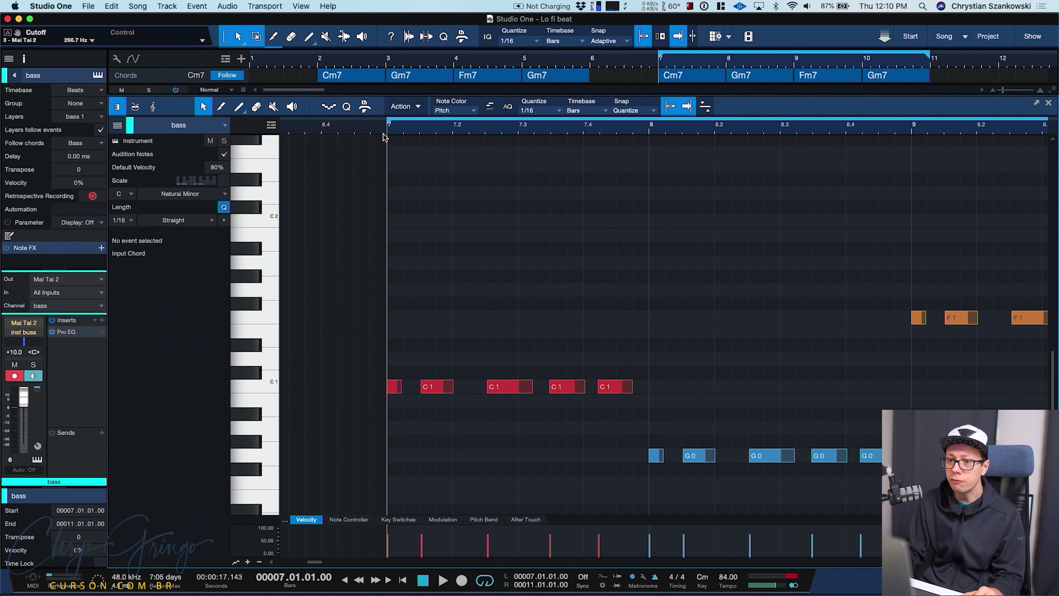
Raise bar 7's second bass note to Eb 1 and bar 8's last two notes to D 1 and G 1, and close the editor
click(438, 386)
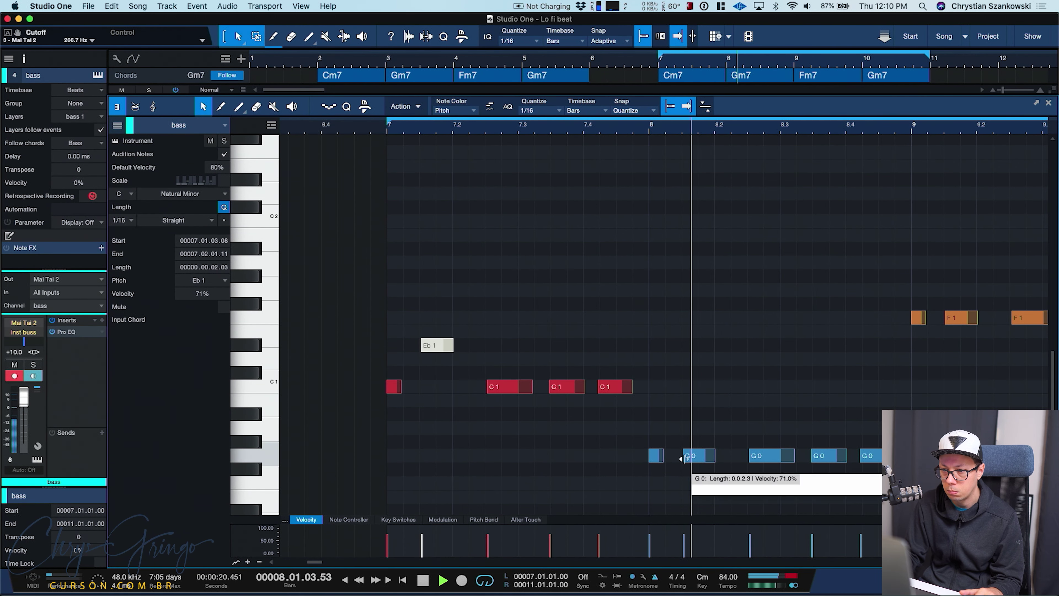
key(space)
click(783, 457)
click(820, 456)
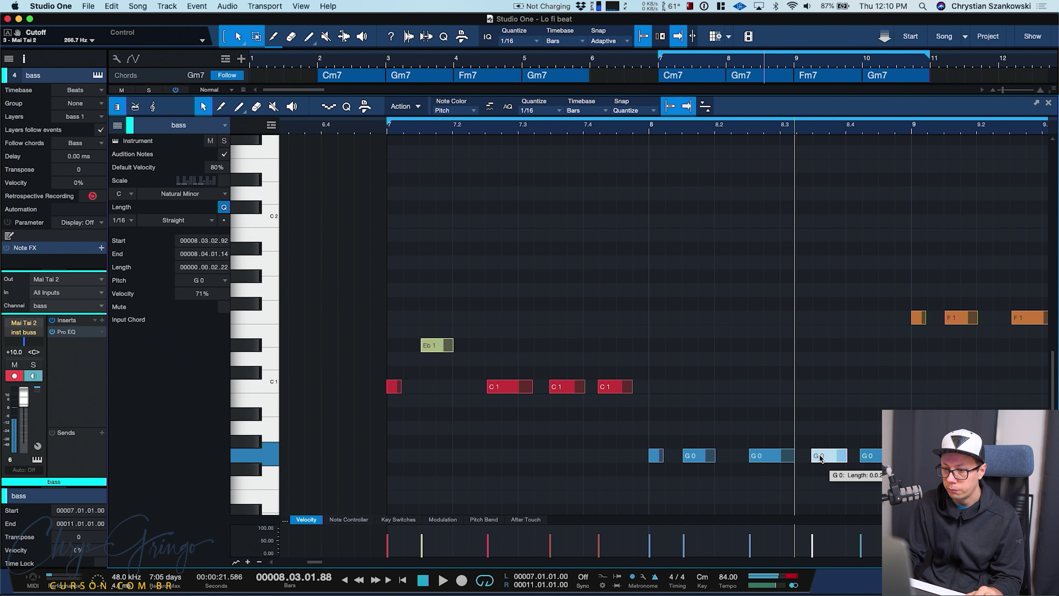
key(Up)
key(Up)
key(Up)
key(Up)
key(Up)
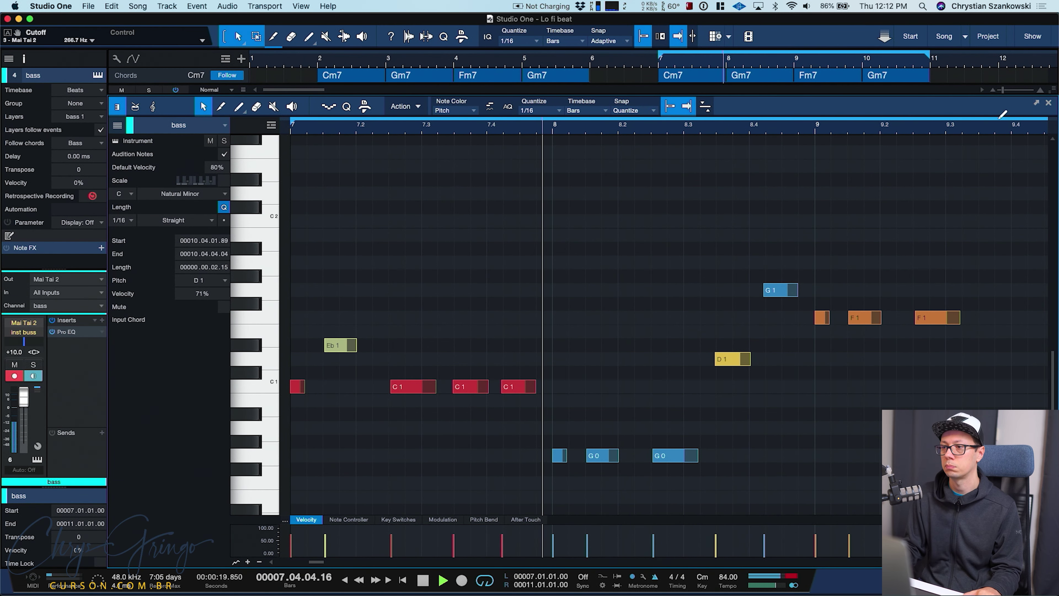
click(1052, 102)
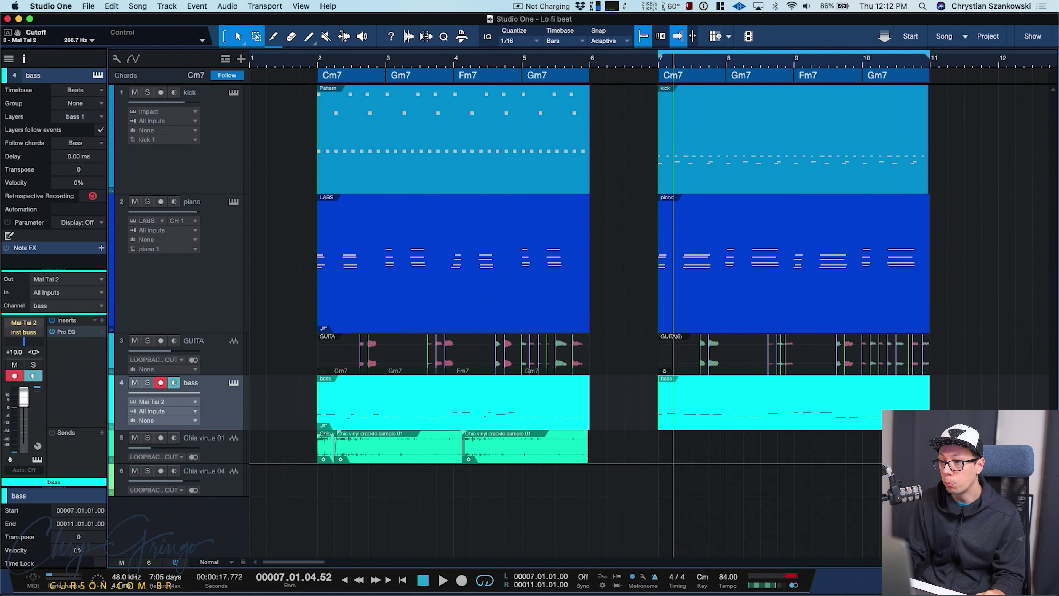
Show the Loops browser, select the last vinyl crackle event before bar 6, and make the browser narrower
key(F5)
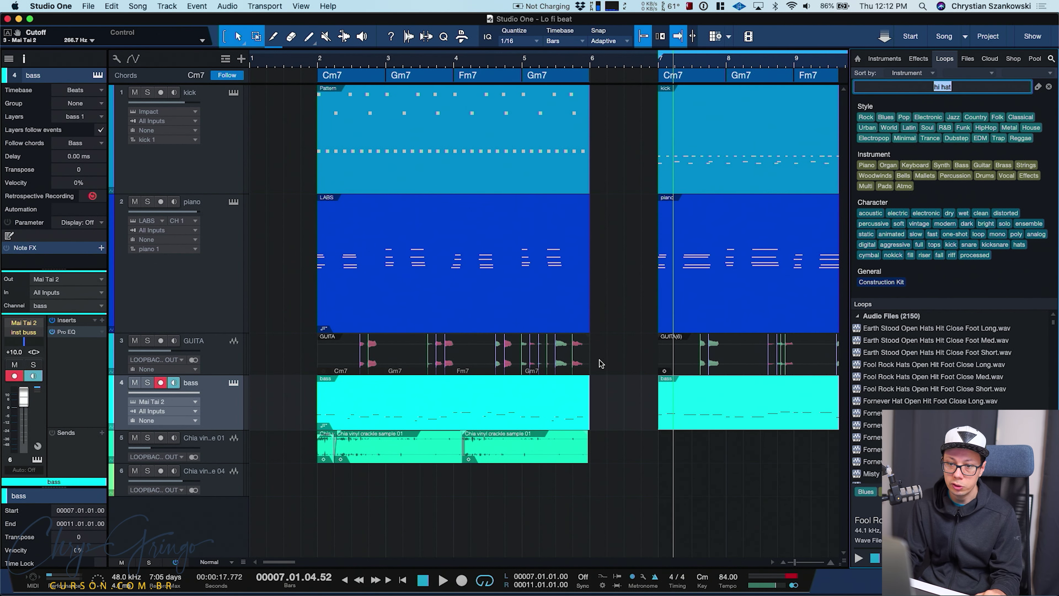
click(537, 450)
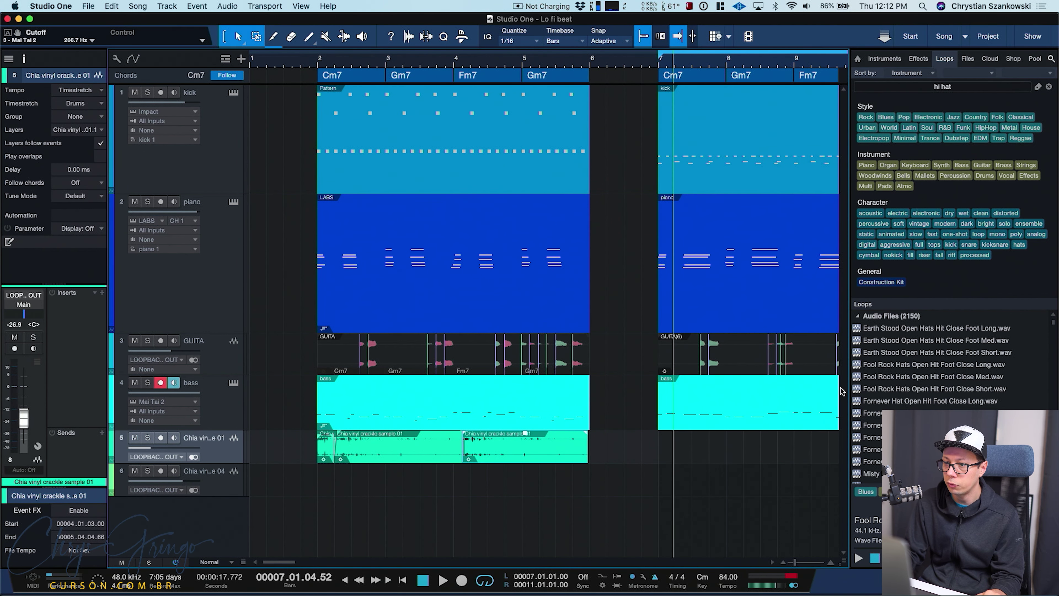
drag(849, 389, 1055, 379)
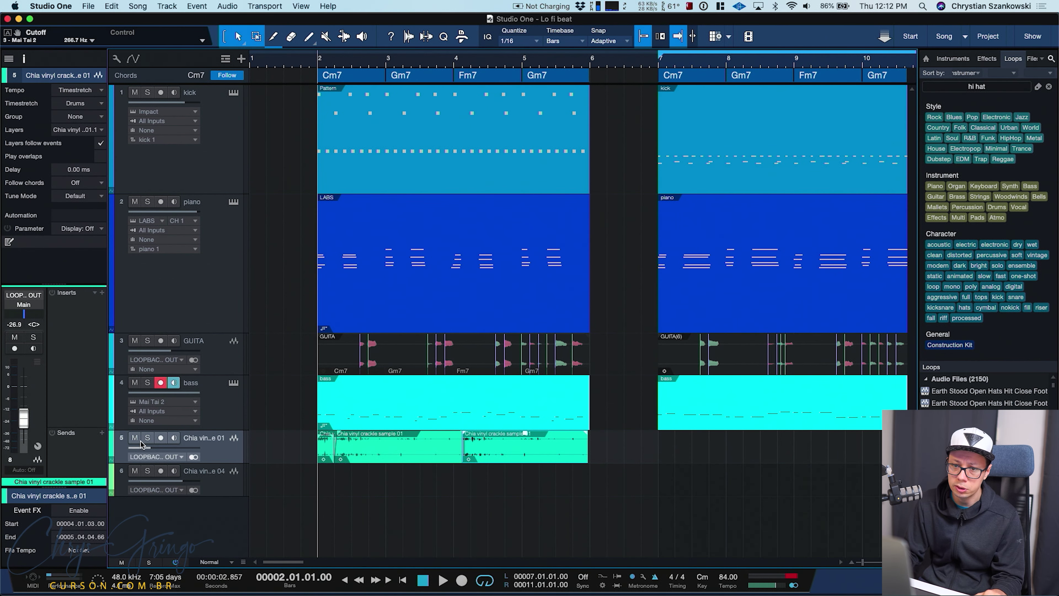
Solo the first vinyl crackle track, lower its volume to -23.7 dB, and copy its three events to the section at bar 7
click(146, 439)
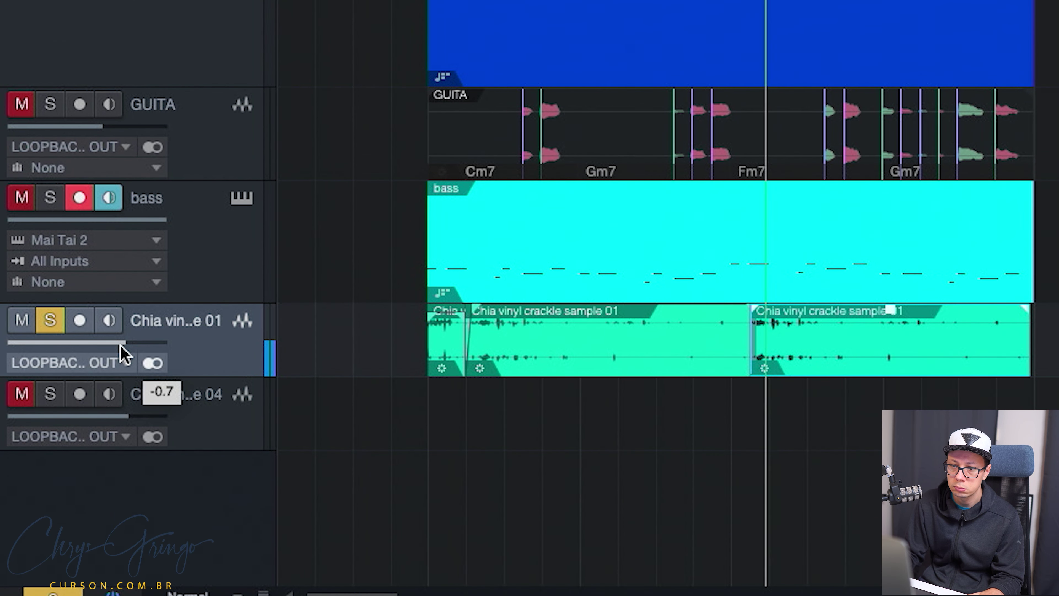
drag(179, 449, 171, 449)
drag(105, 352, 62, 353)
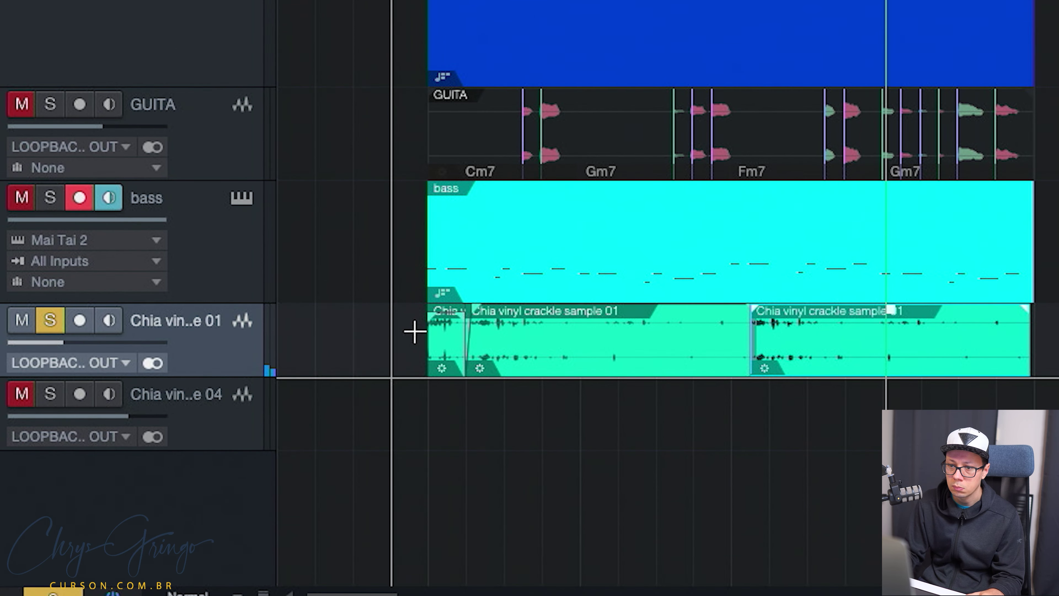
drag(1049, 342, 410, 358)
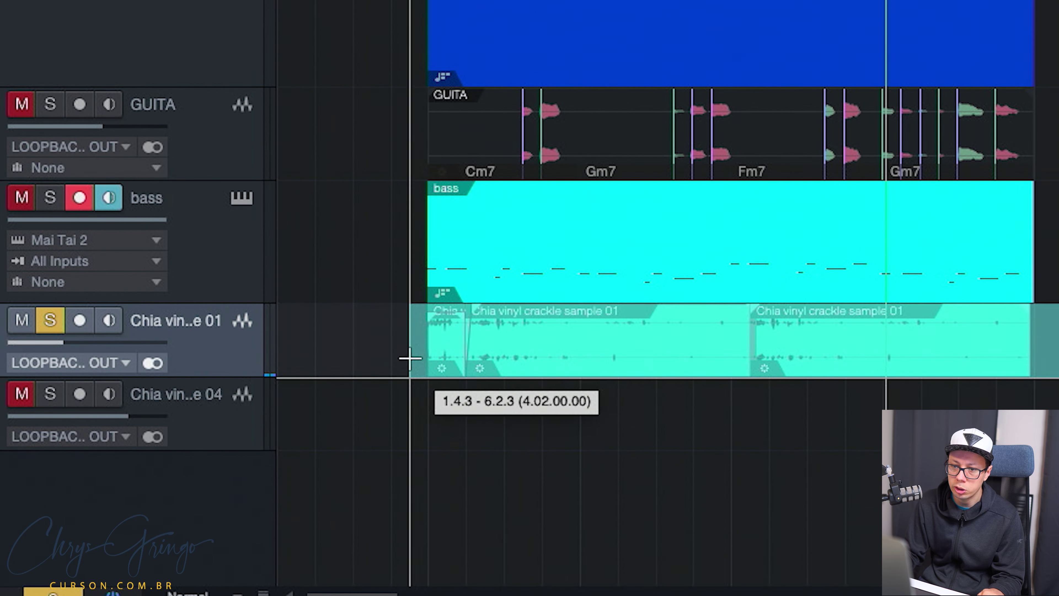
click(485, 418)
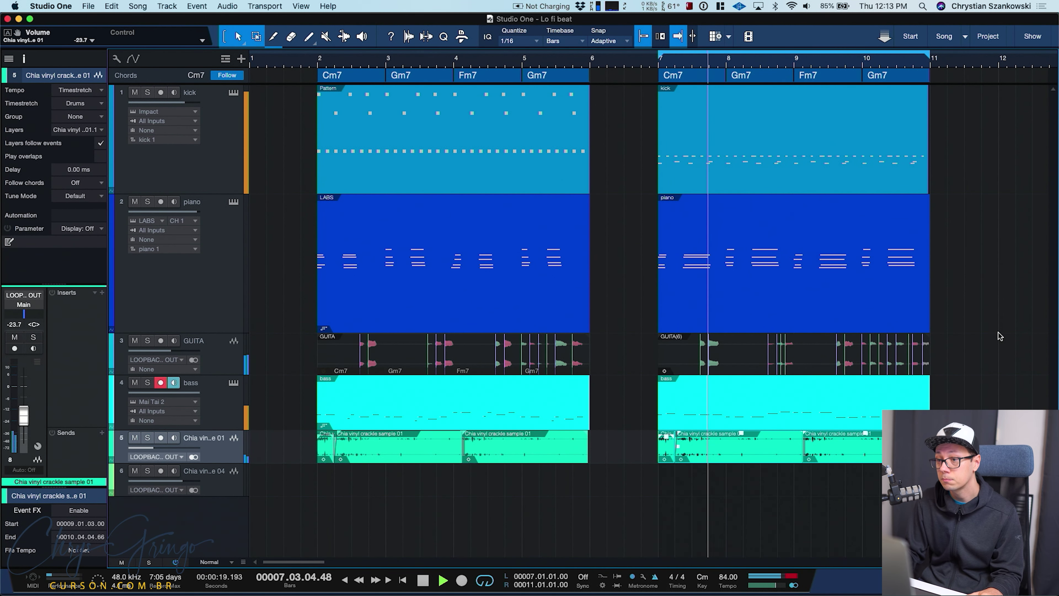
Open the Pro EQ on the main output and compare the mix with the equalizer bypassed and active
key(F3)
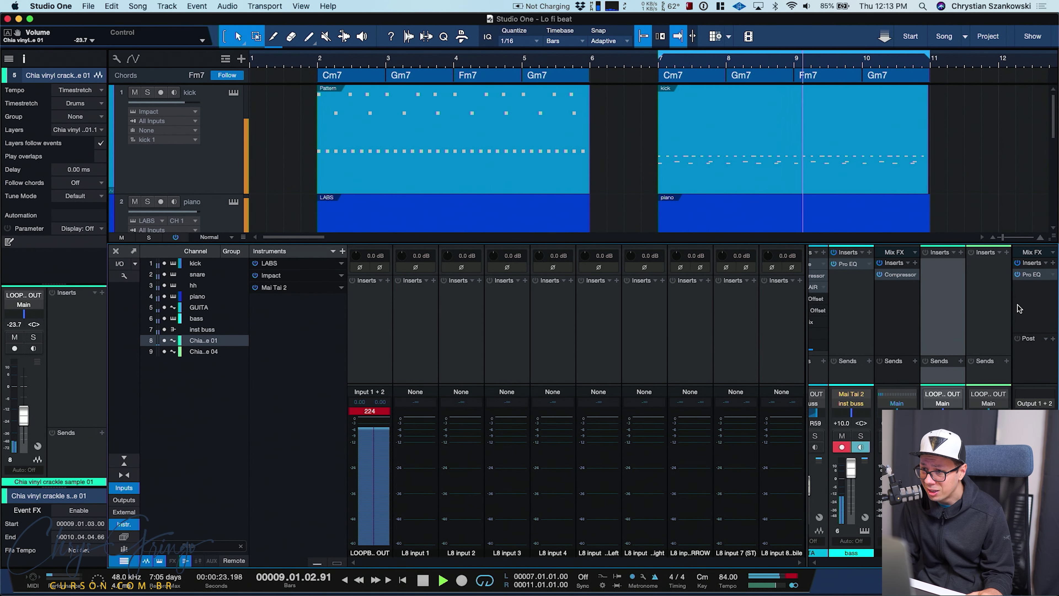
click(1030, 274)
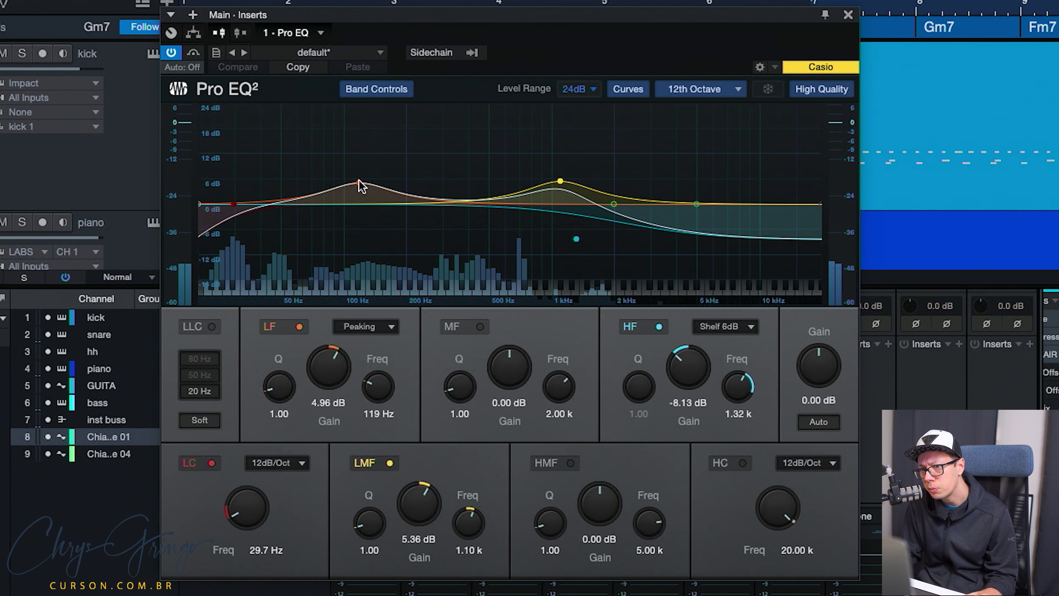
key(space)
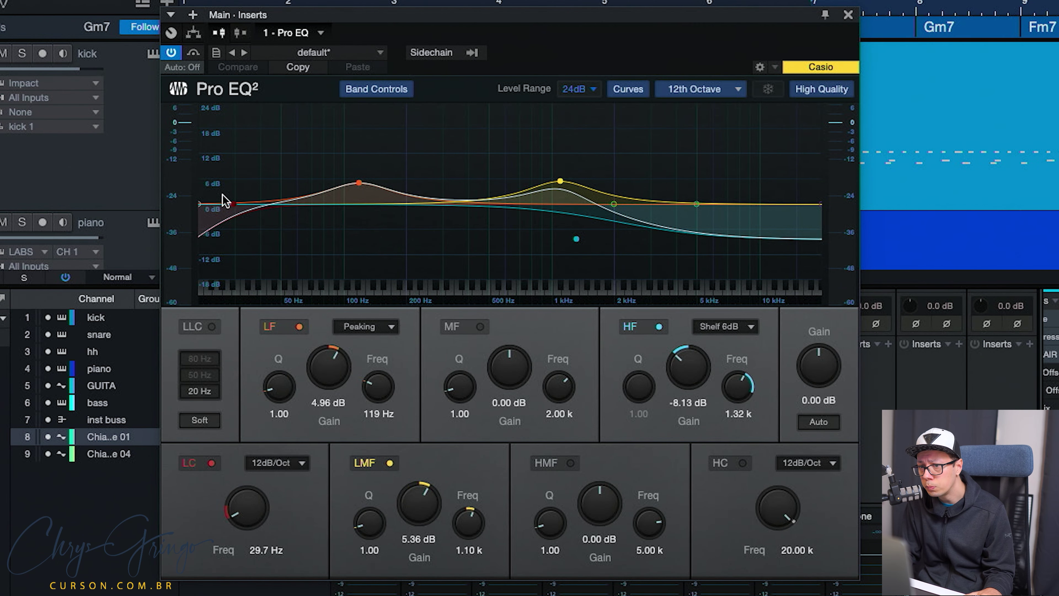
click(174, 51)
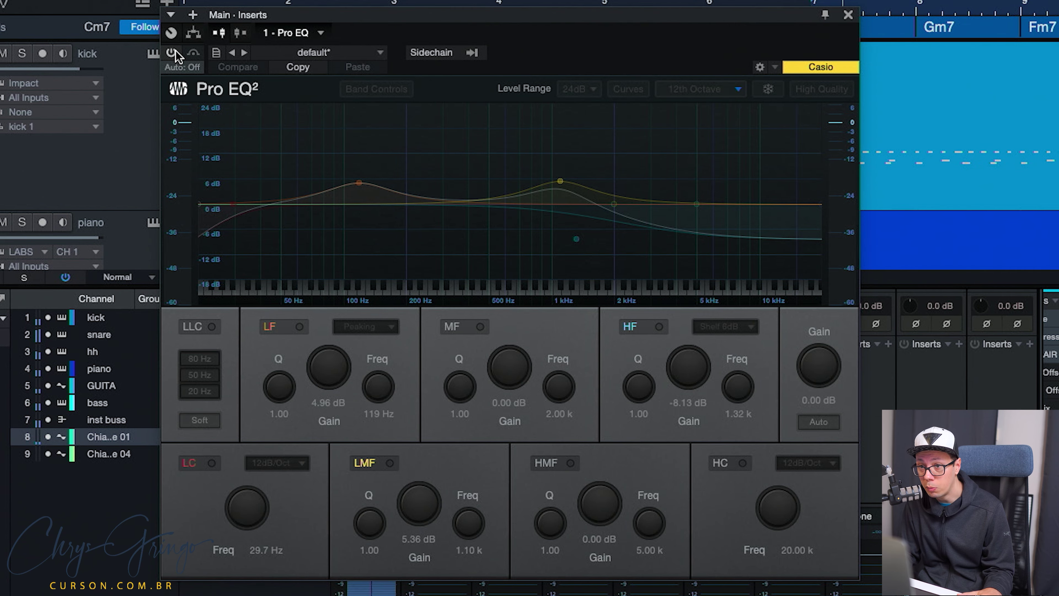
click(174, 51)
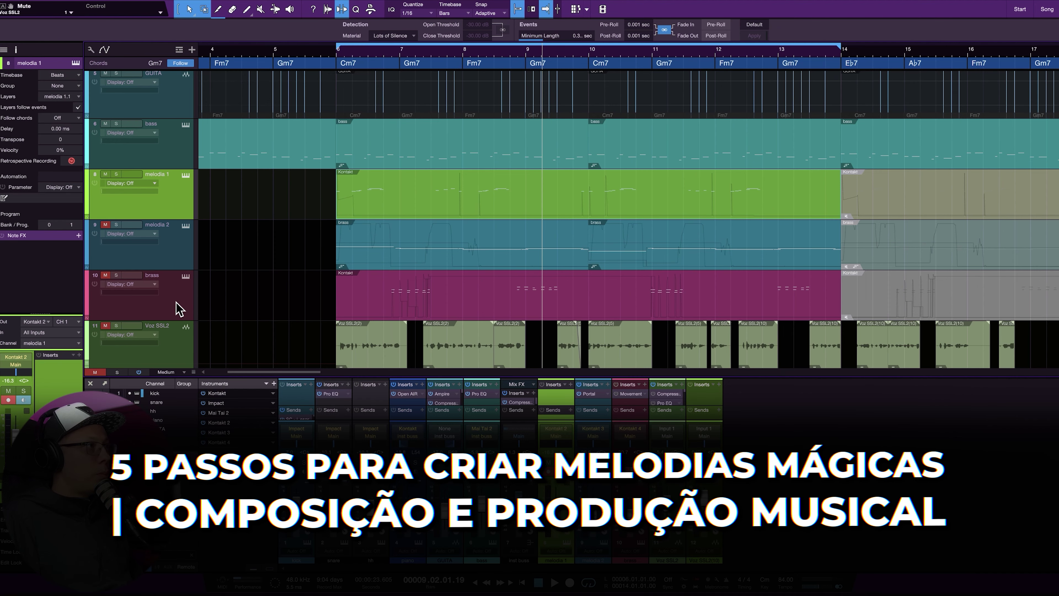
Select the bass event at bar 6 and play back the looped section to review the arrangement
scroll(396, 240, up, 4)
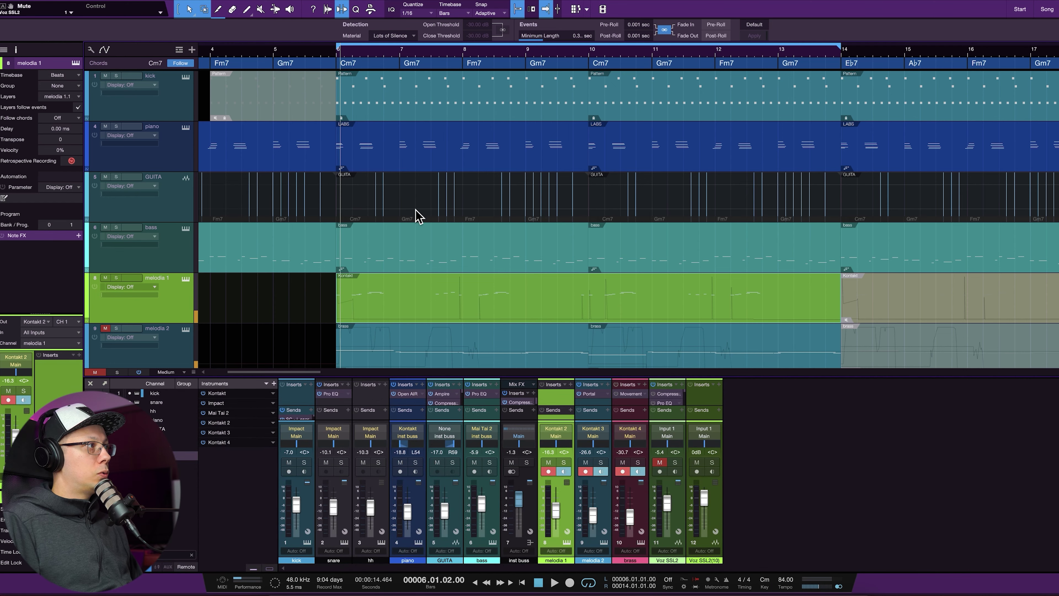
click(390, 260)
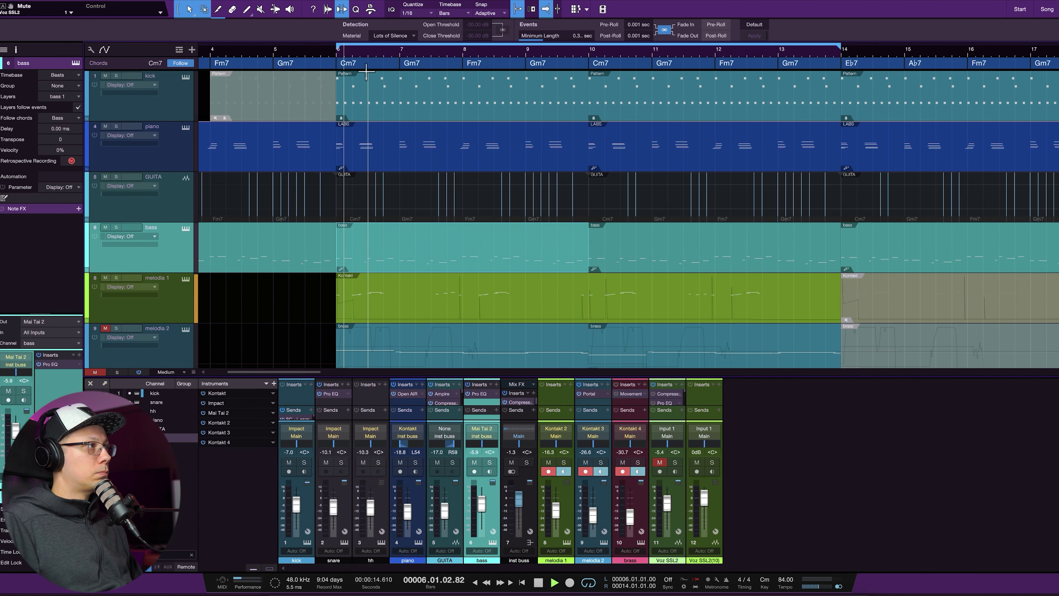
scroll(310, 252, down, 3)
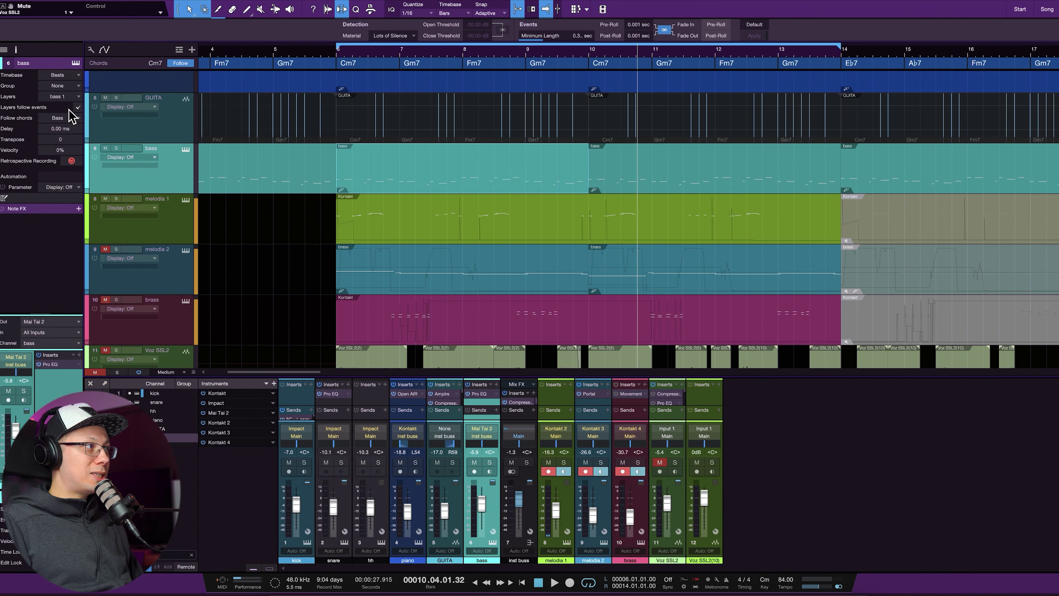
Select the melodia 1 track, play from bar 6, and bring its Kontakt instrument with the EXHALE patch into full view
click(385, 206)
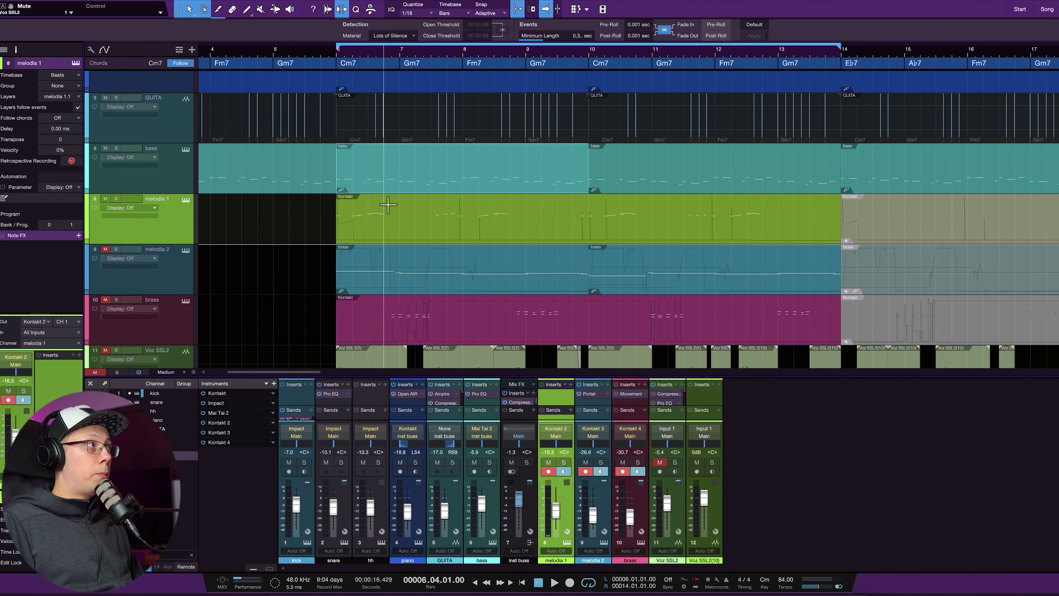
click(372, 55)
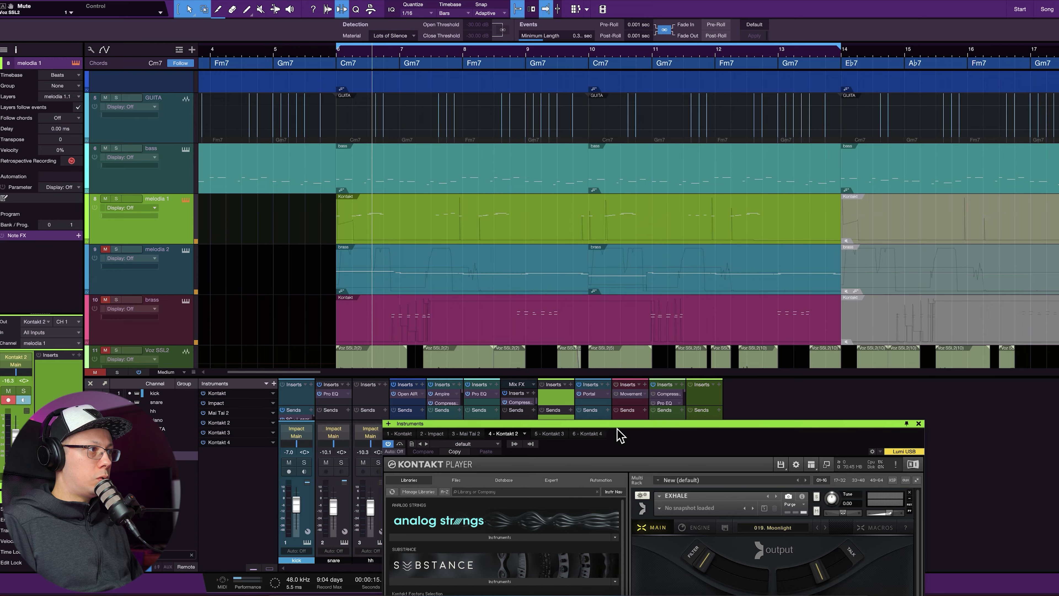
drag(617, 429, 536, 88)
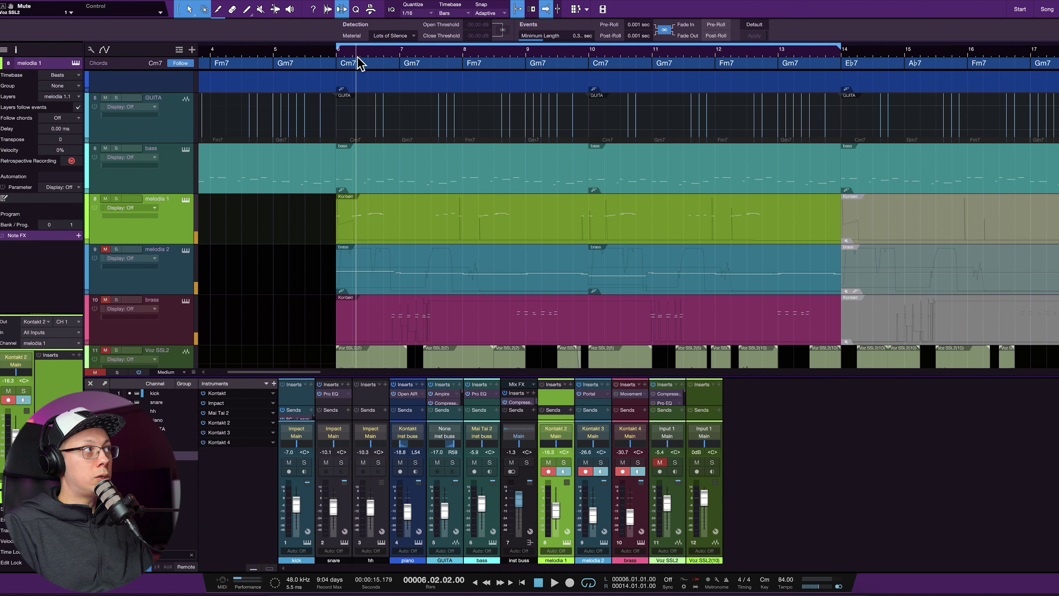
Select the Cm7 chord at bar 6 in the chord track to inspect the progression
click(363, 67)
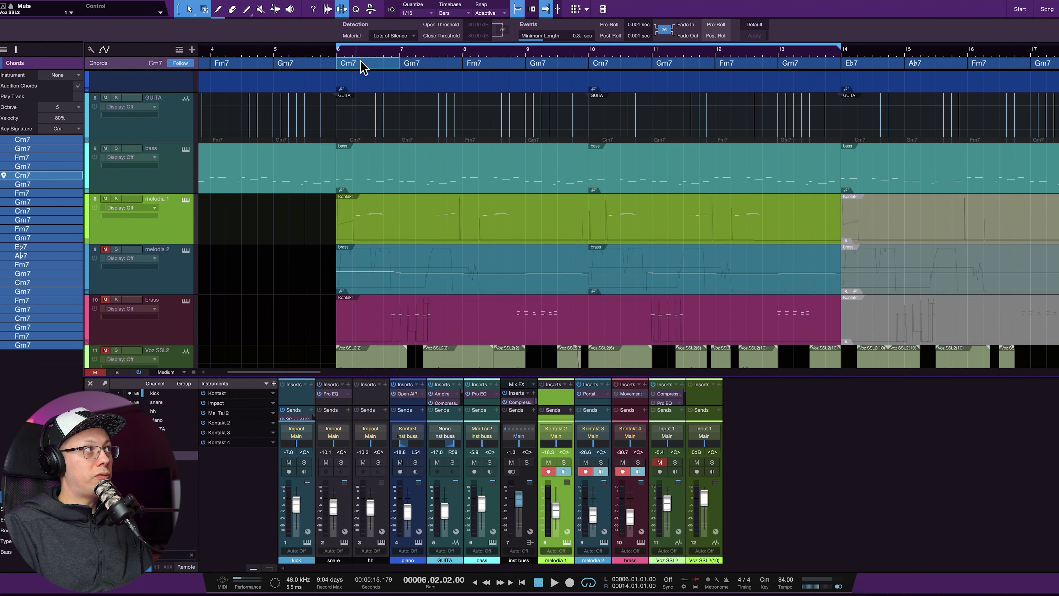